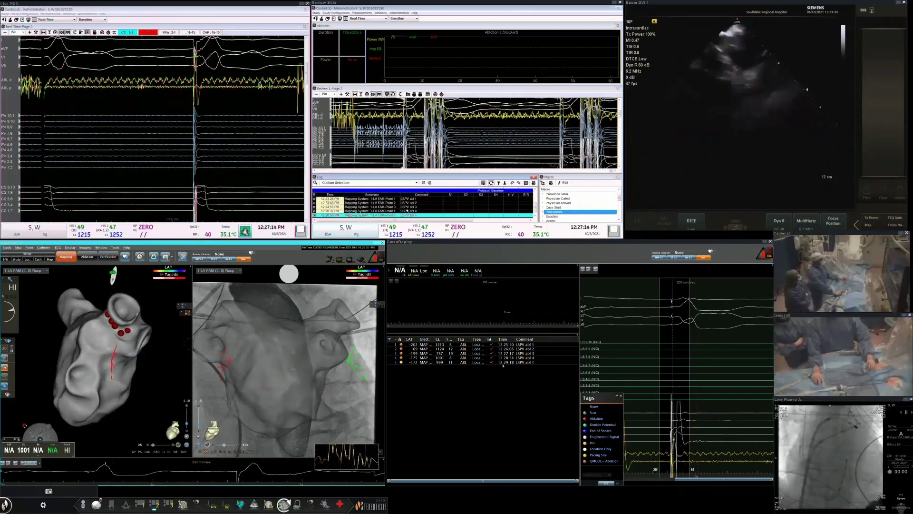
Review the fifth ablation point's signals, deselect it, and rotate the atrial map.
click(537, 363)
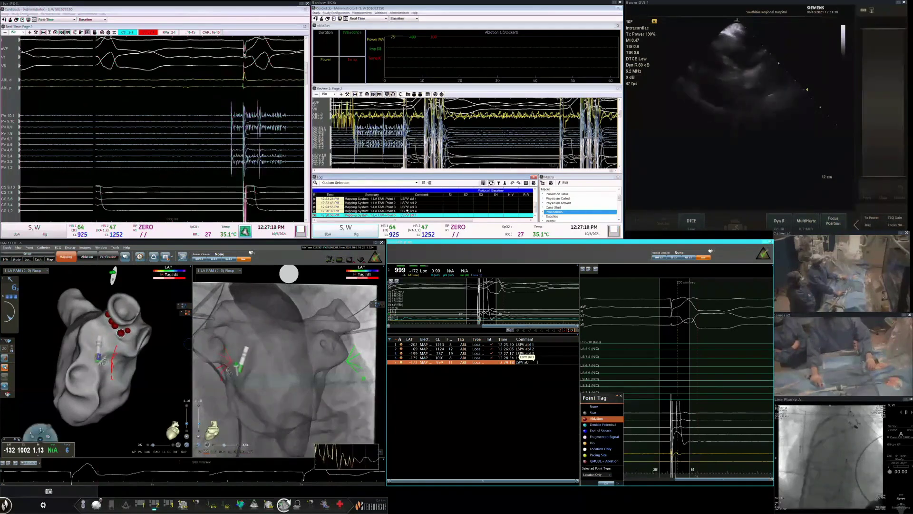
click(538, 363)
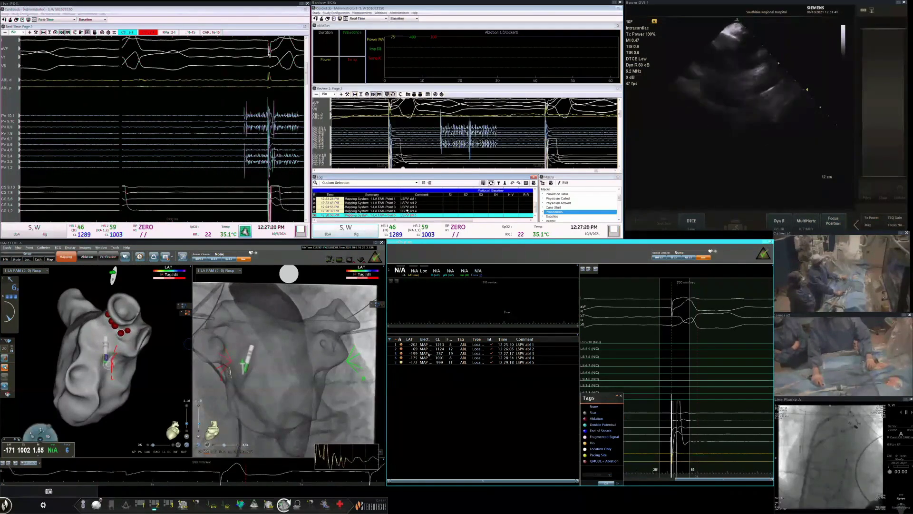
mouse_move(152, 385)
mouse_down()
mouse_move(159, 372)
mouse_move(128, 369)
mouse_up()
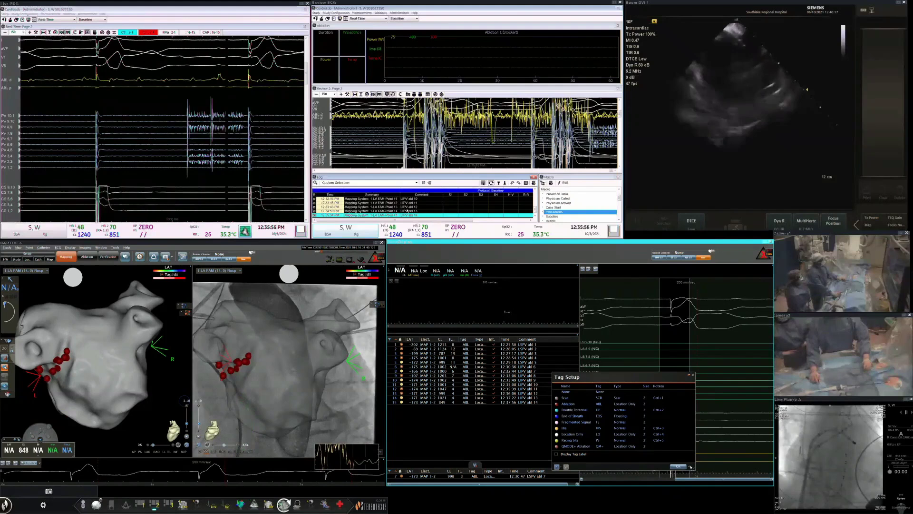
Close Tag Setup and tag the newest left-vein point as Double Potential.
click(690, 466)
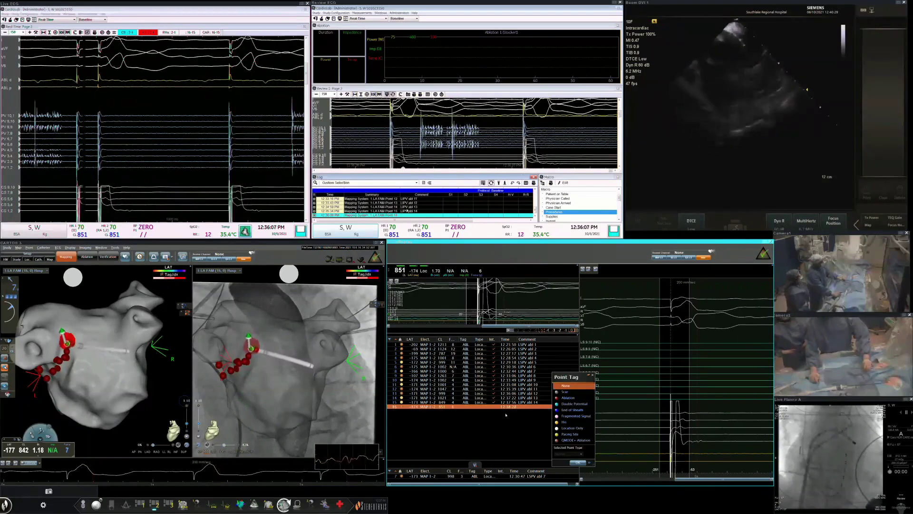
key(Down)
key(Down)
key(Down)
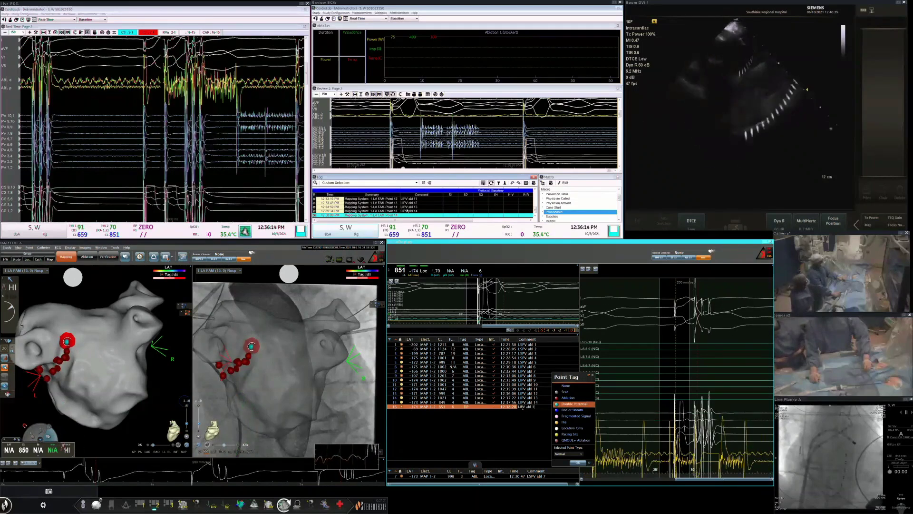
key(Return)
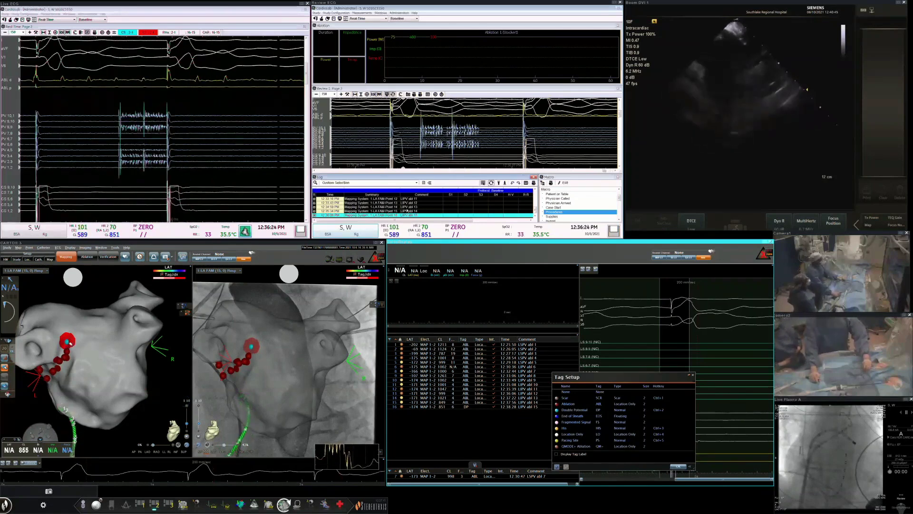
Rotate the map and open the display Type choices for the Double Potential tag.
drag(78, 356, 94, 354)
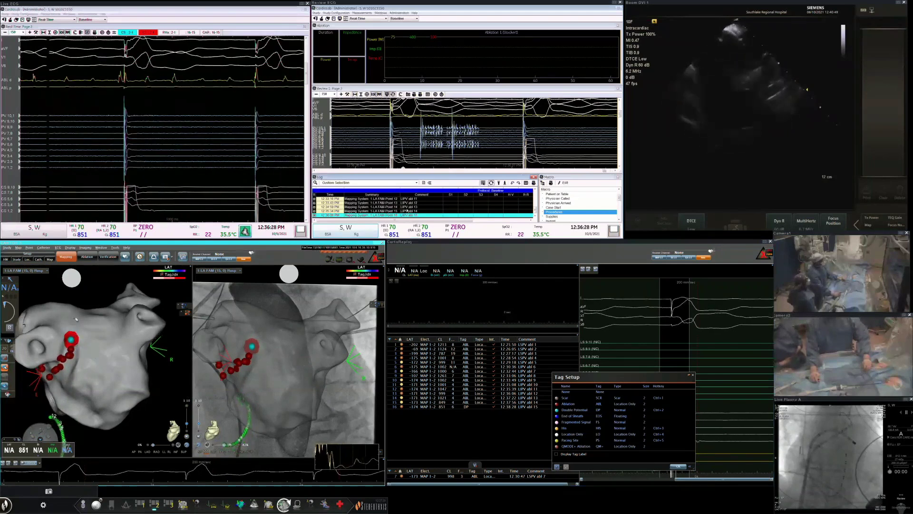
drag(86, 325, 101, 321)
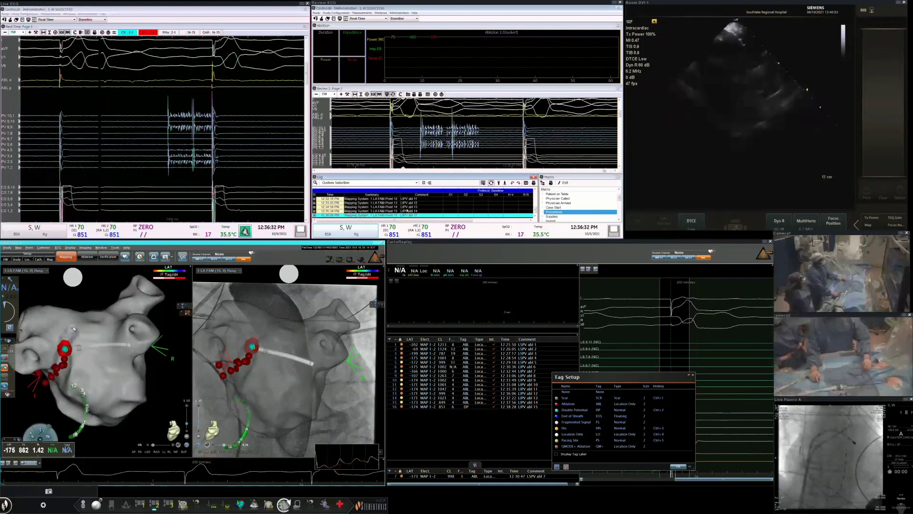
drag(117, 340, 94, 364)
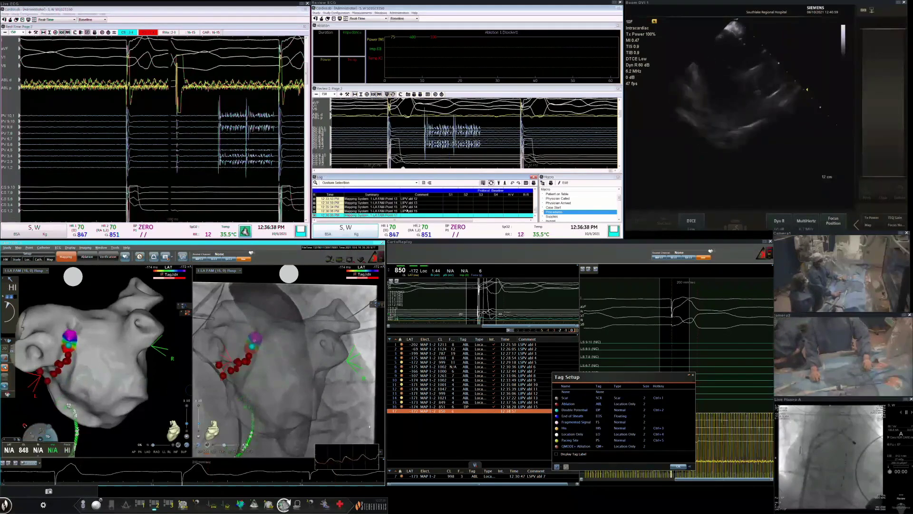
click(583, 409)
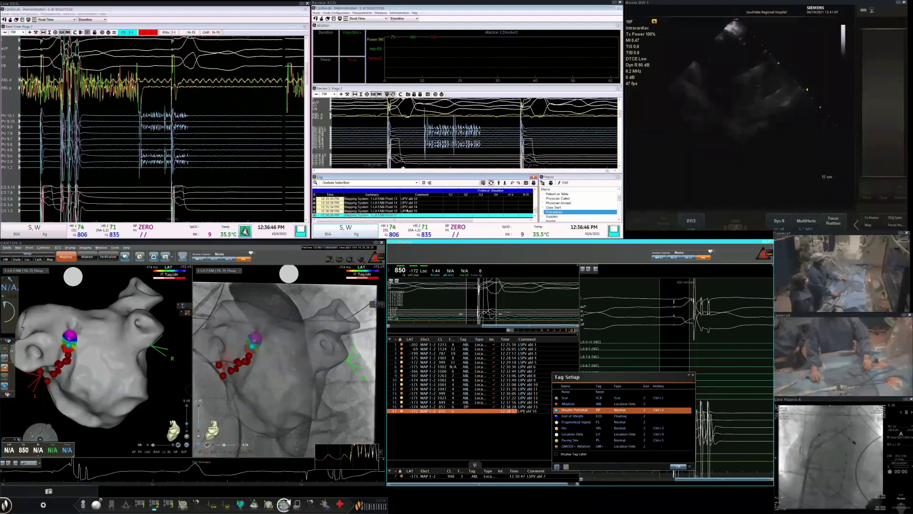
click(631, 413)
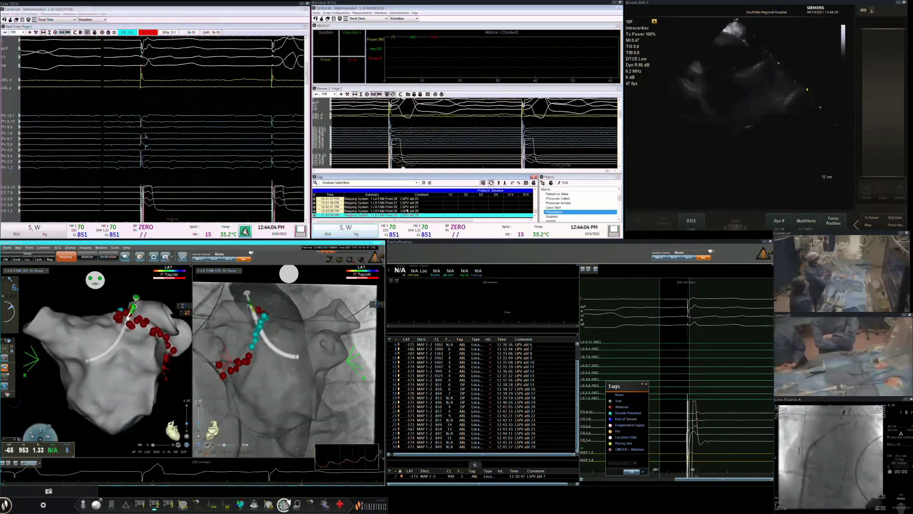
Switch the atrial map to the LAO view preset.
click(147, 451)
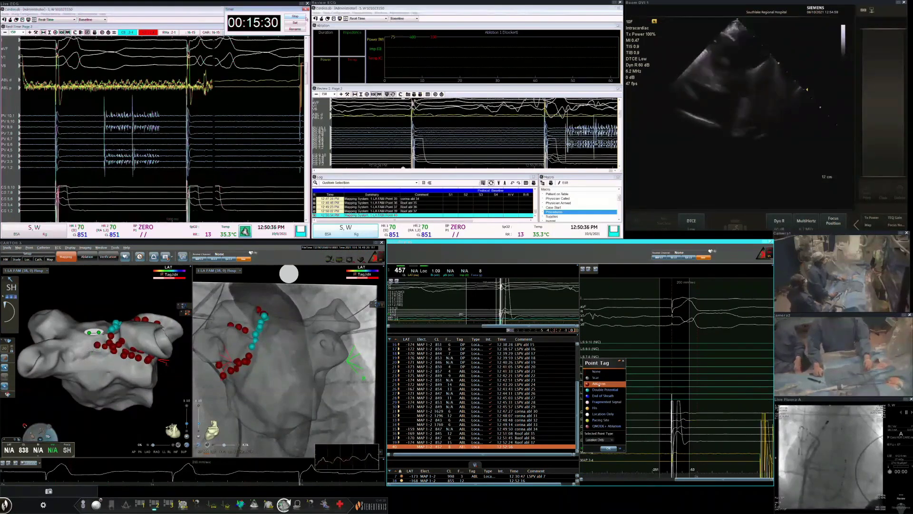
Tag two new right superior vein points as Ablation and rotate the atrial map.
click(609, 385)
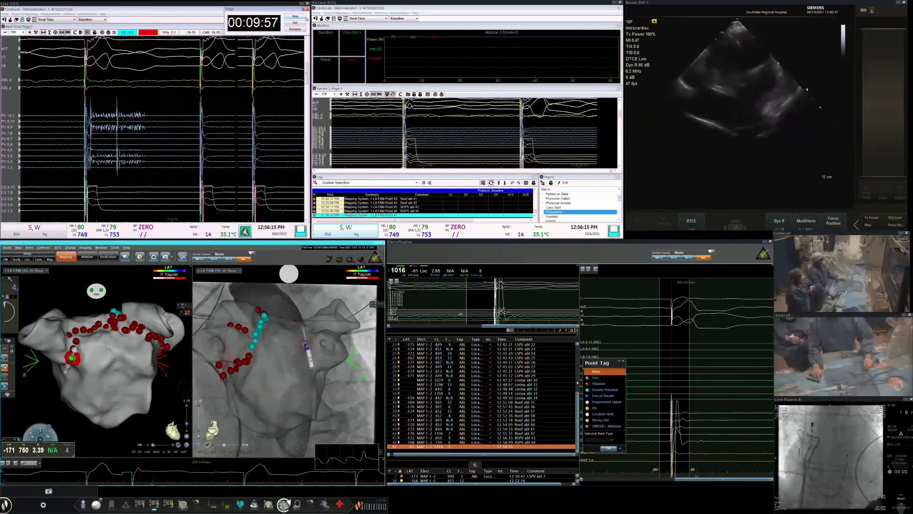
click(596, 384)
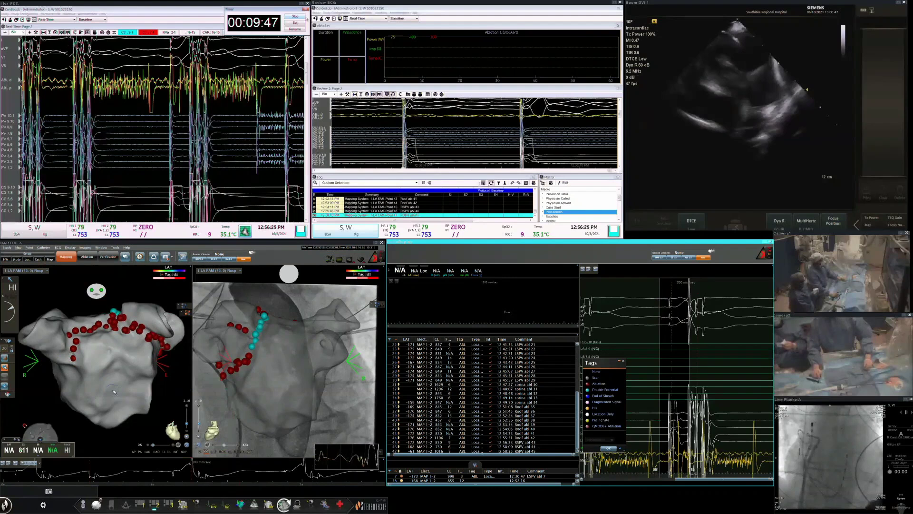
click(114, 389)
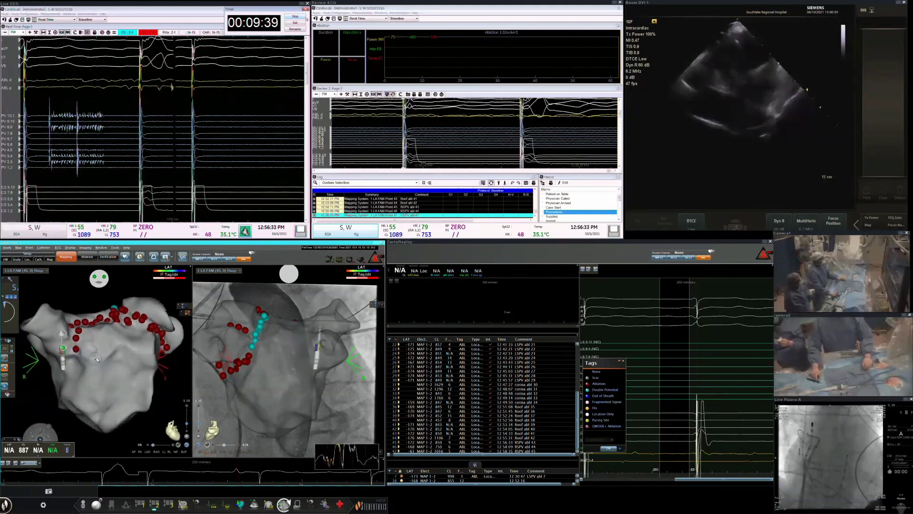
mouse_move(93, 363)
mouse_down()
mouse_move(97, 349)
mouse_move(112, 360)
mouse_up()
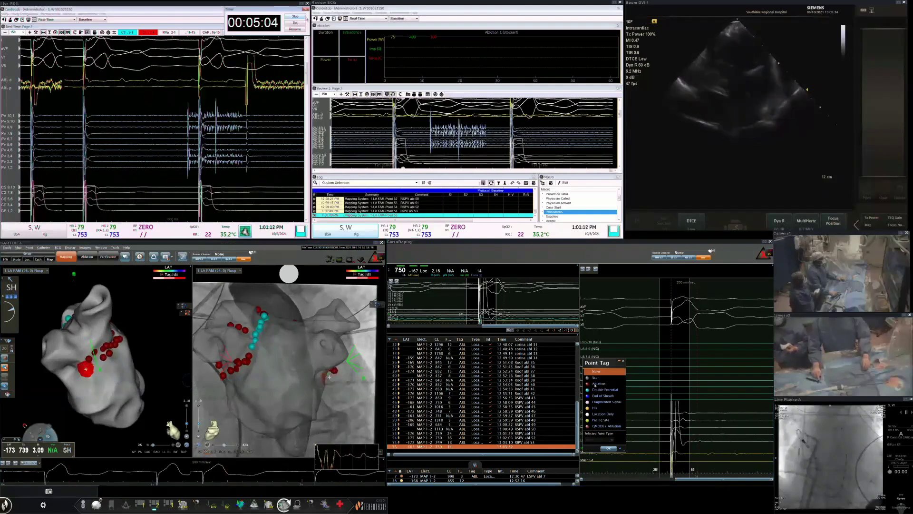
Tag the new point as Ablation and turn the map toward the right veins.
click(594, 384)
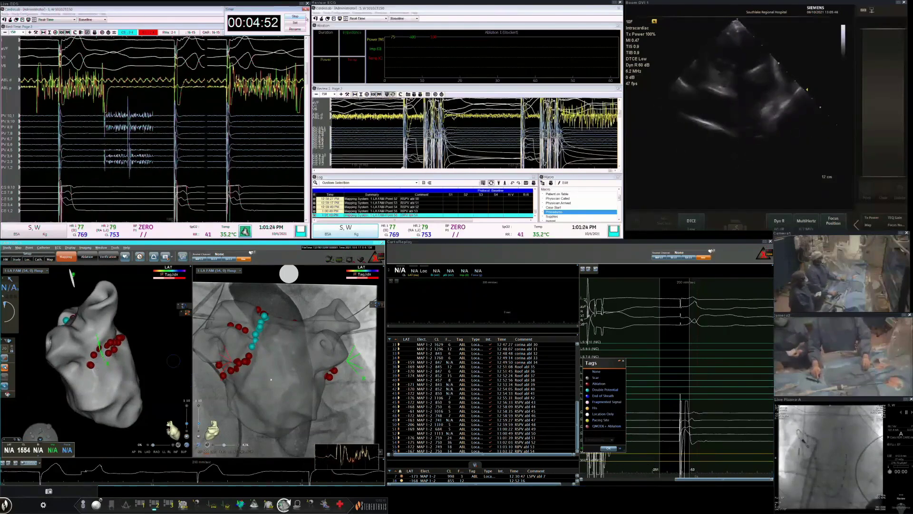
drag(173, 359, 113, 391)
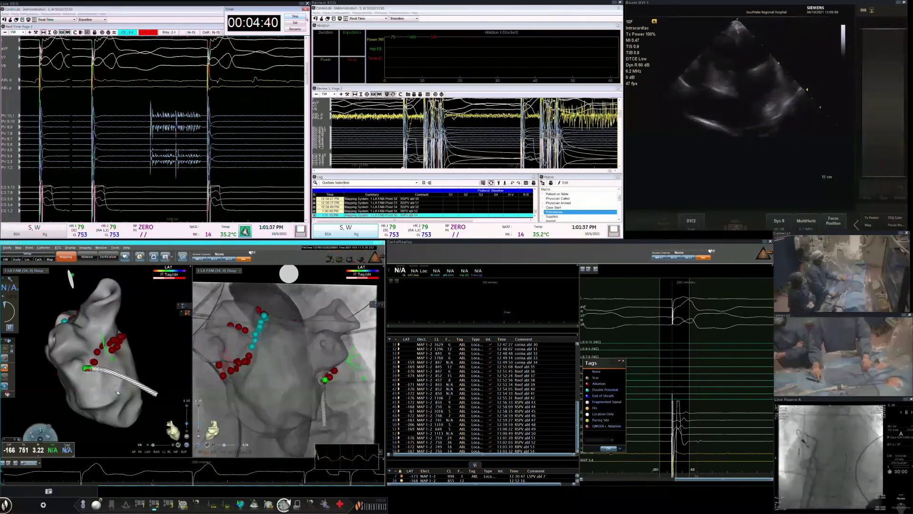
drag(118, 391, 86, 368)
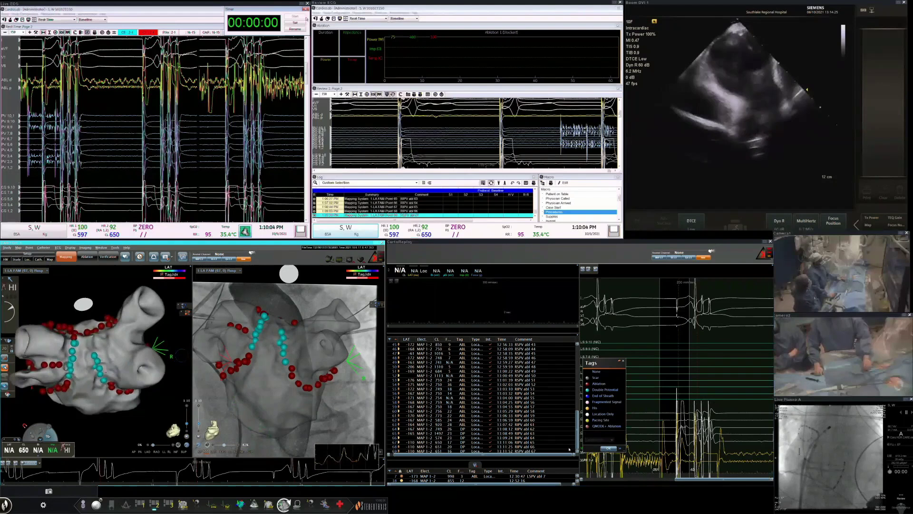
Drag the Attention warning off the fluoroscopy image and rotate the map to the left vein ring.
click(441, 426)
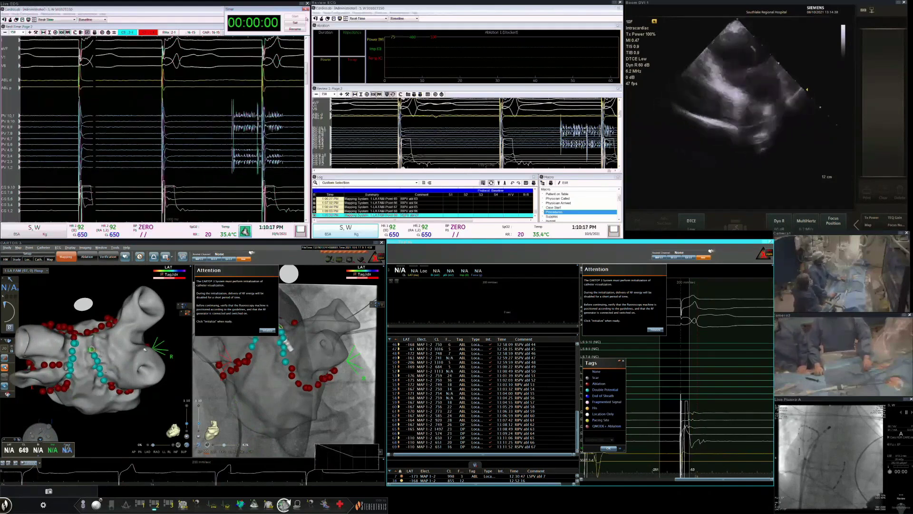
drag(230, 273, 379, 291)
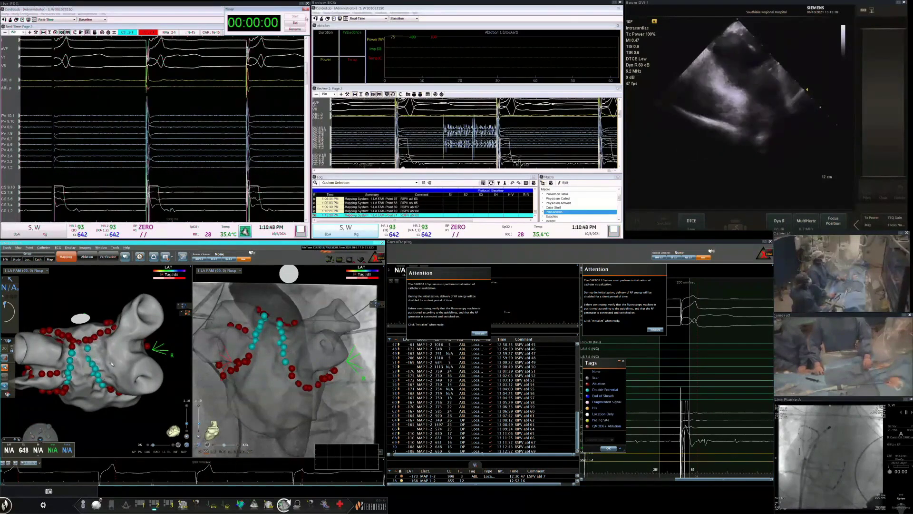
drag(112, 365, 122, 353)
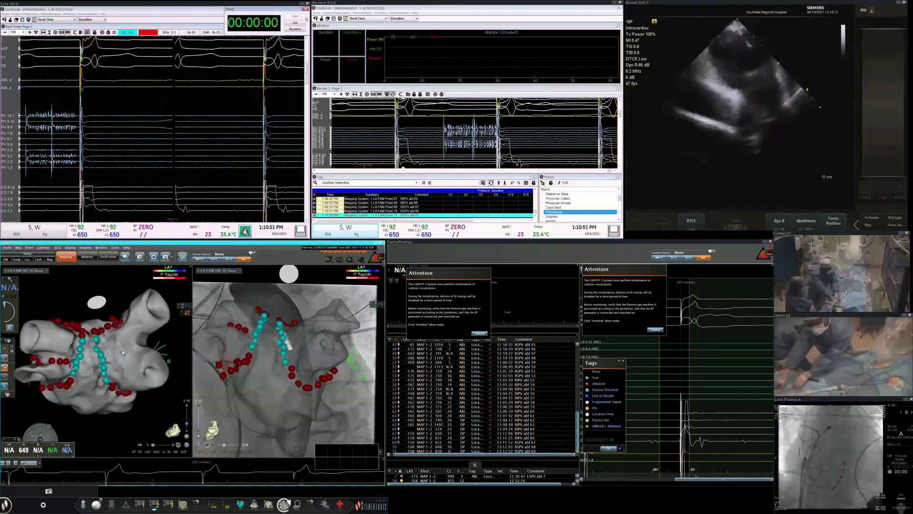
drag(121, 354, 132, 368)
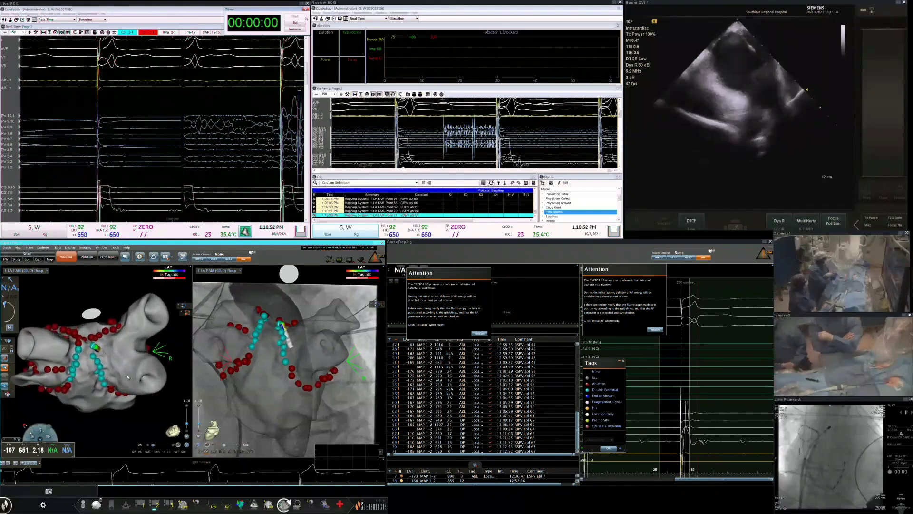
drag(131, 375, 127, 369)
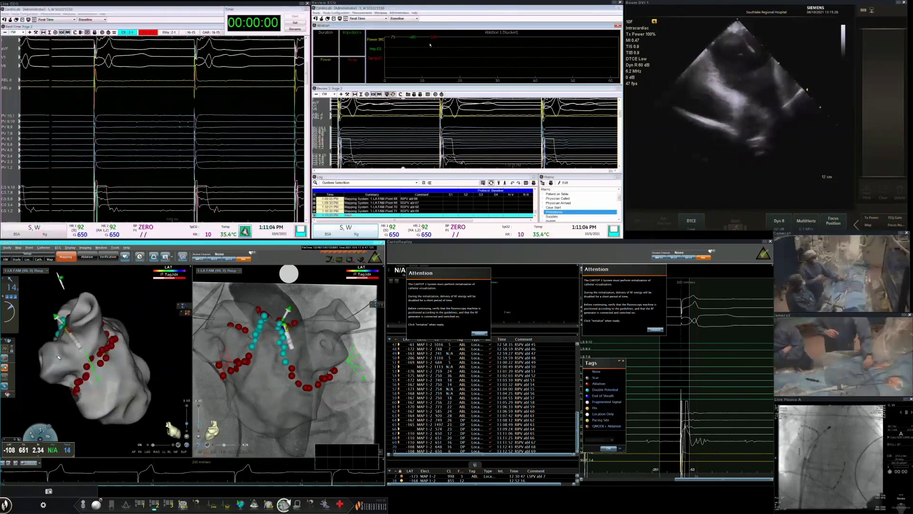
Rotate the atrial map and tag the new point as Double Potential.
drag(59, 280, 83, 296)
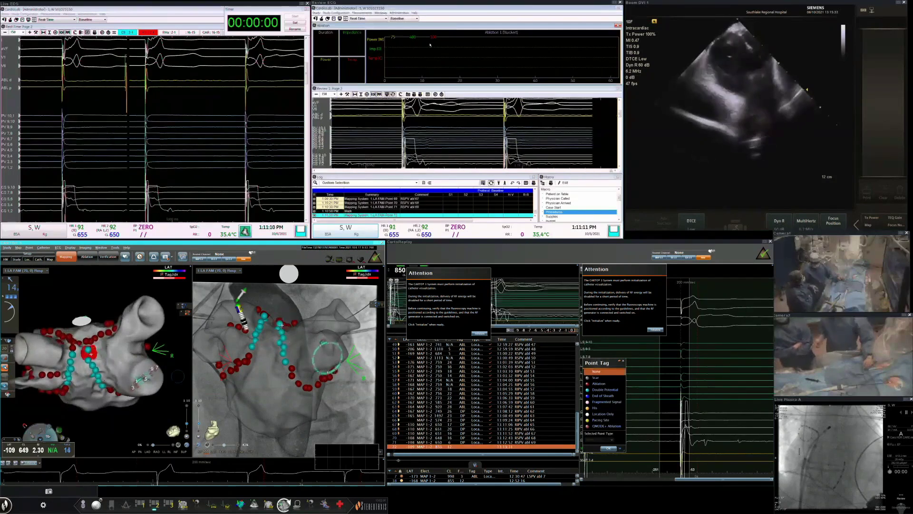
click(598, 390)
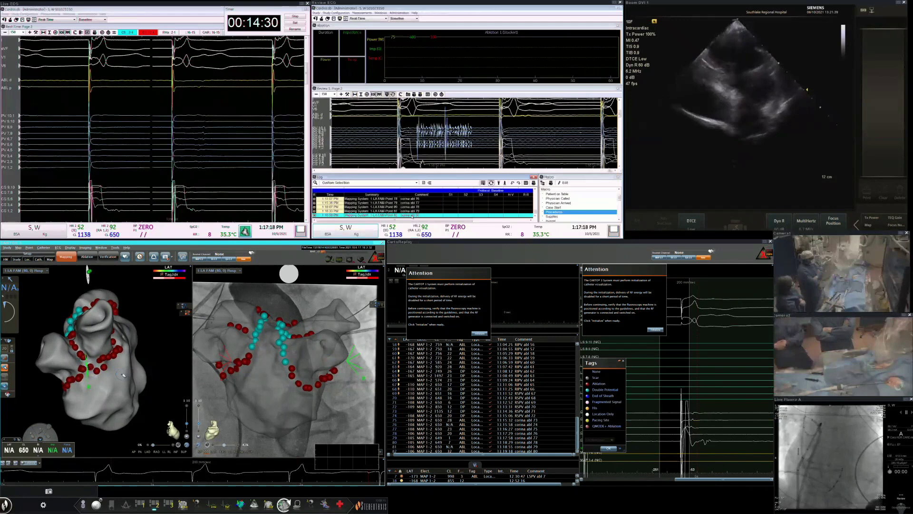
Rotate the left atrial shell twice to inspect the ablation ring from another angle.
drag(126, 371, 133, 363)
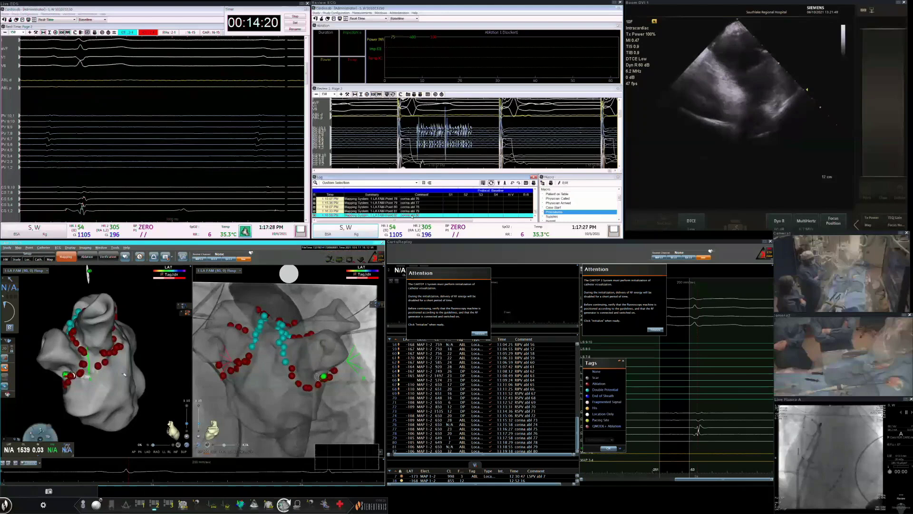
drag(124, 375, 131, 365)
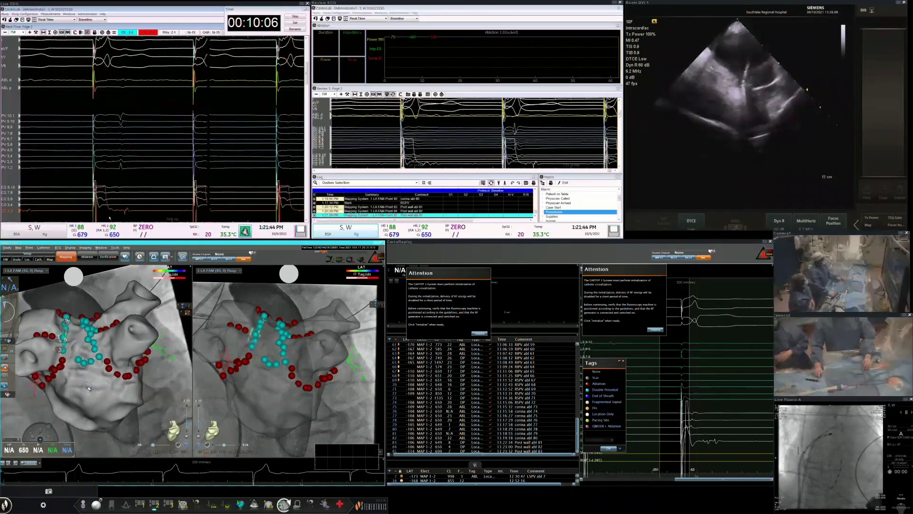
Nudge the map's rotation and confirm a Double Potential tag on the current point.
drag(88, 387, 92, 393)
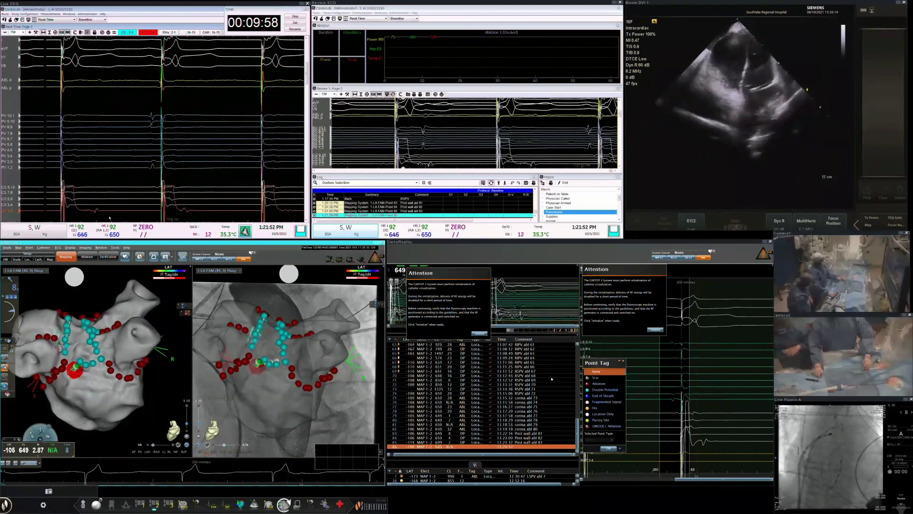
click(614, 390)
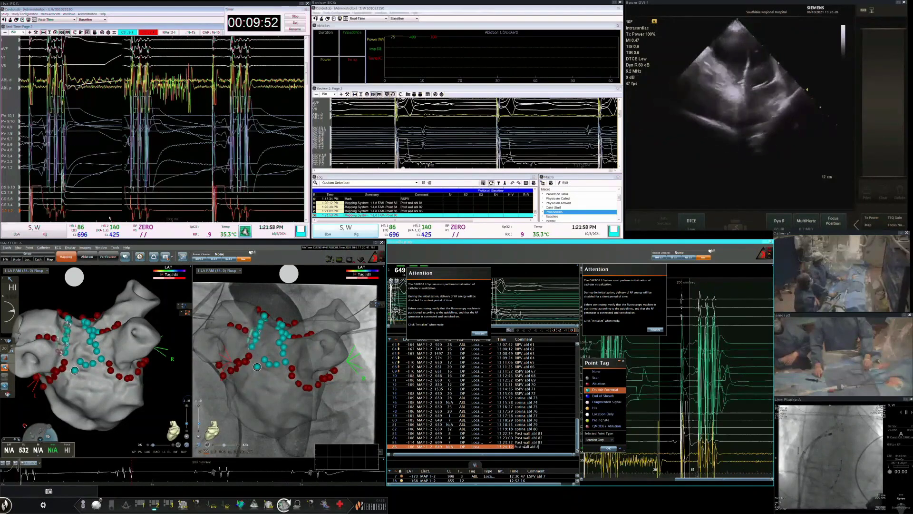
key(Return)
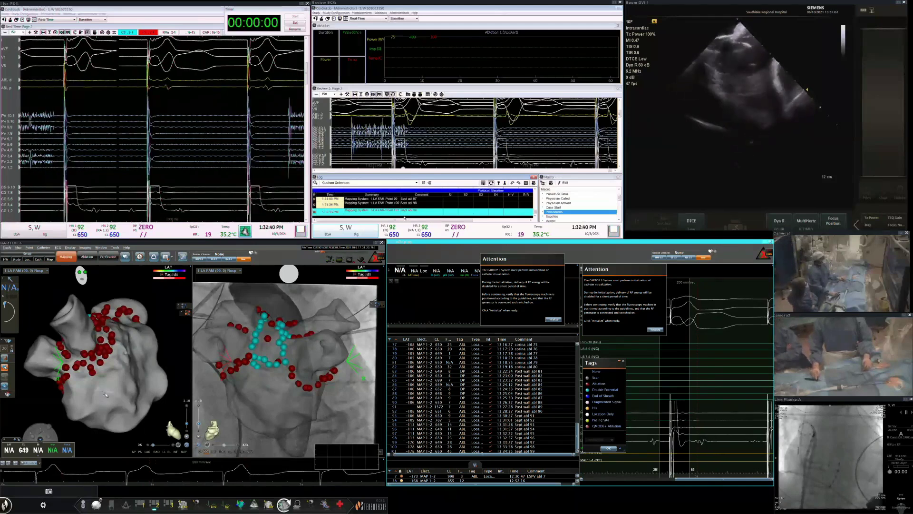
Rotate the 3D atrial map slightly to continue septal tagging on the right-vein ring.
drag(106, 395, 120, 399)
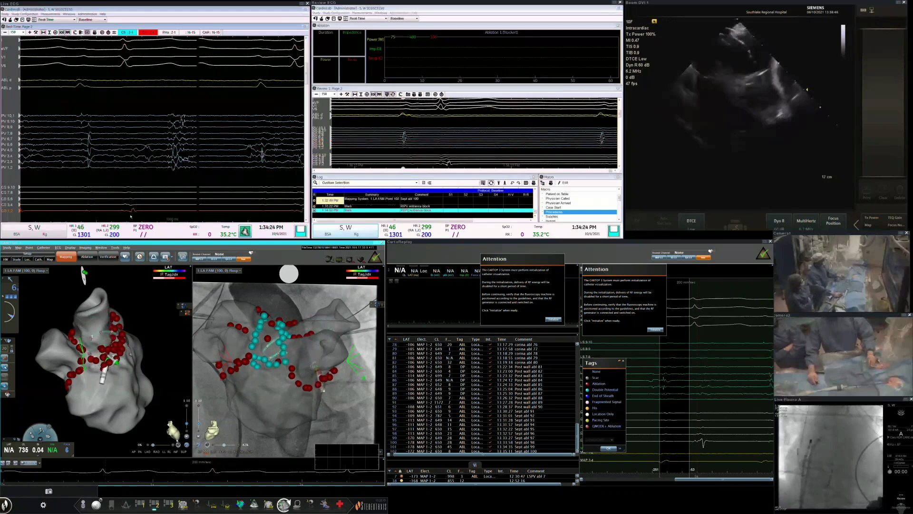
Rotate the left atrial shell to inspect the red vein rings and cyan posterior box.
drag(167, 396, 169, 366)
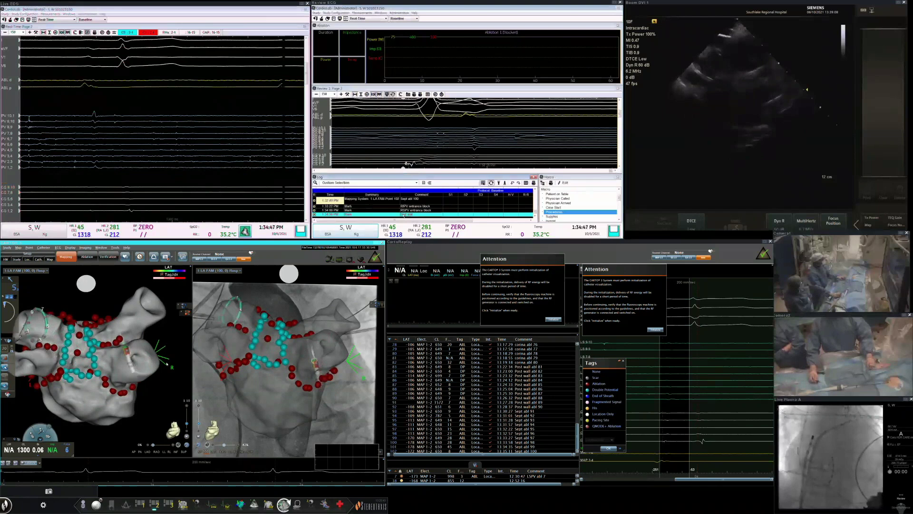
Switch to the LAO view, turn toward the left vein ring, and commit the LSPV log comment.
click(145, 452)
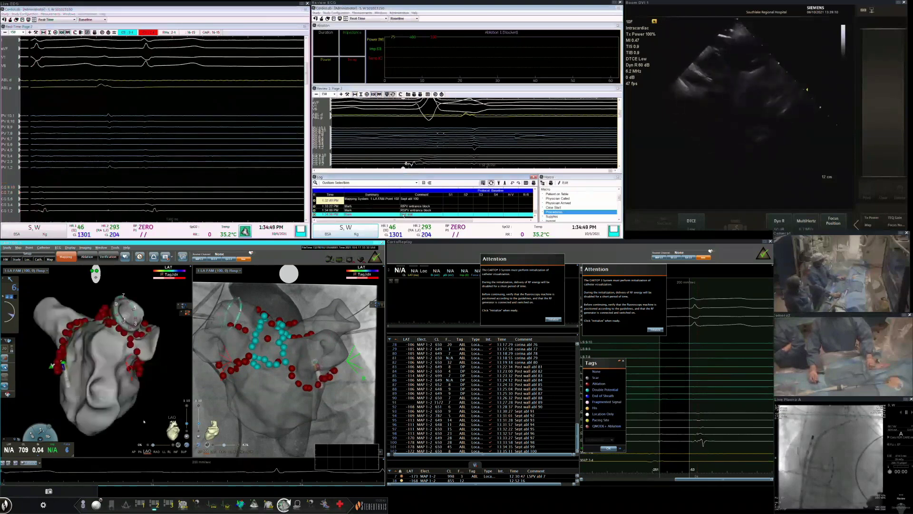
drag(147, 390, 152, 376)
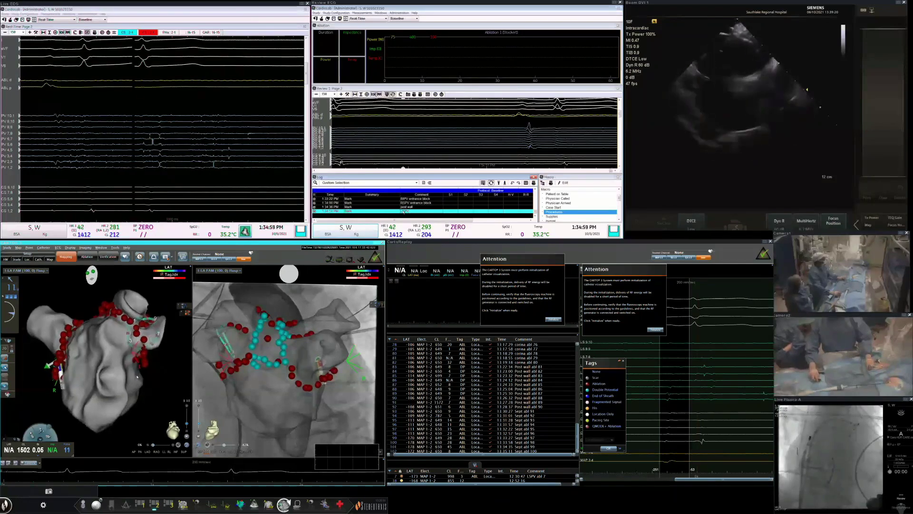
drag(137, 375, 133, 372)
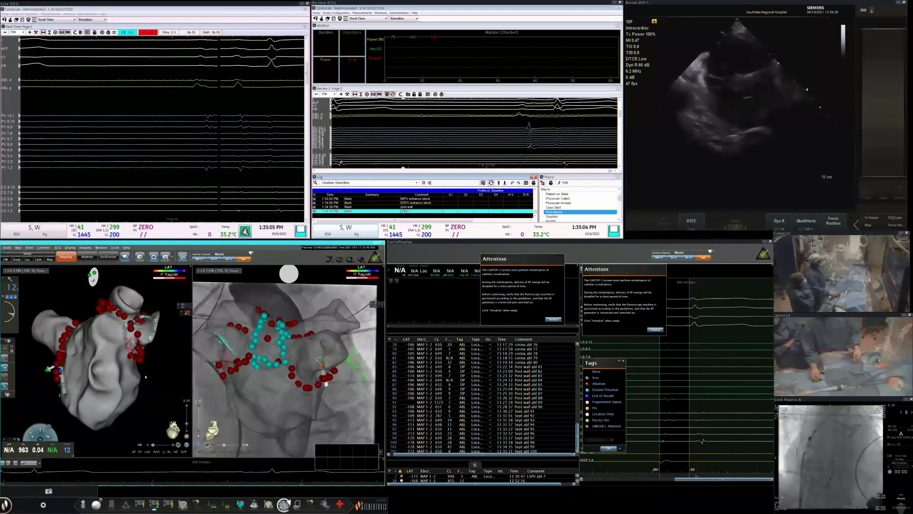
key(Return)
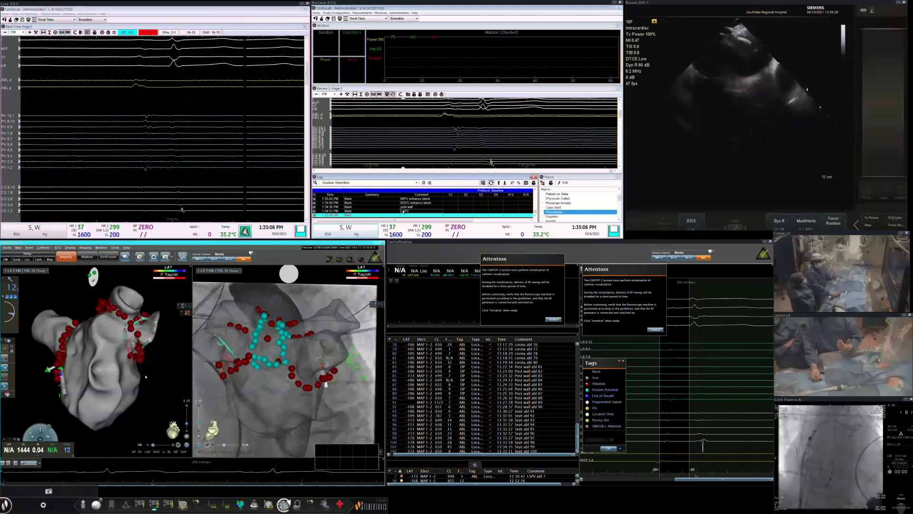